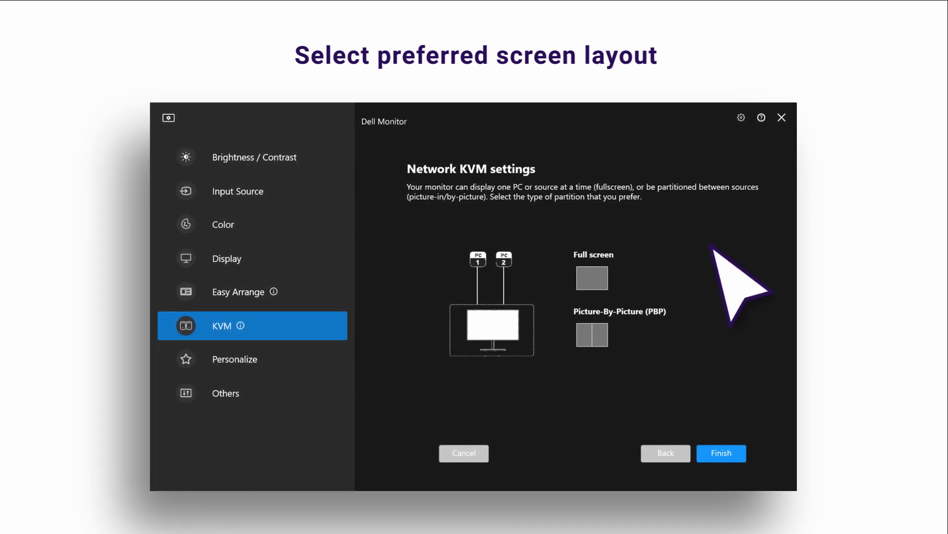
Step: Choose the Picture-By-Picture screen layout instead of full screen for the Network KVM
click(604, 273)
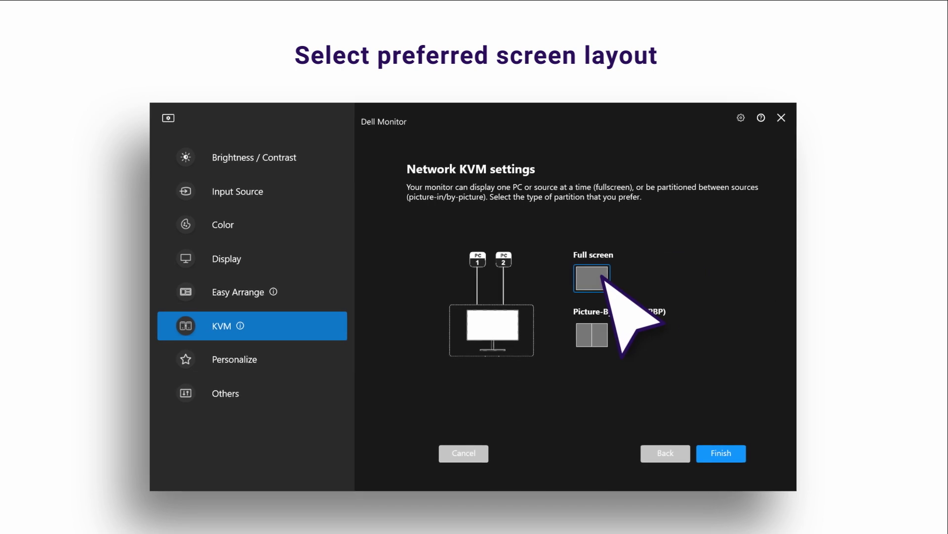
click(605, 334)
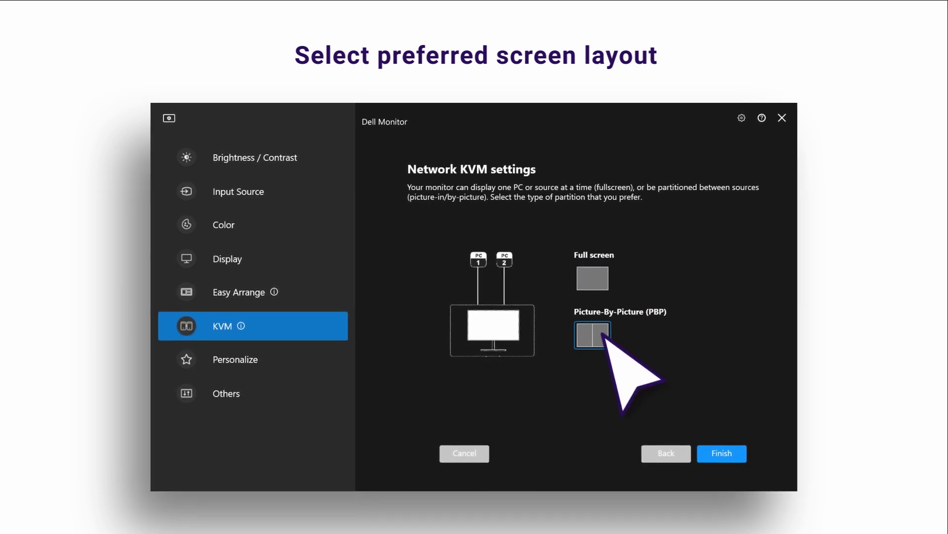